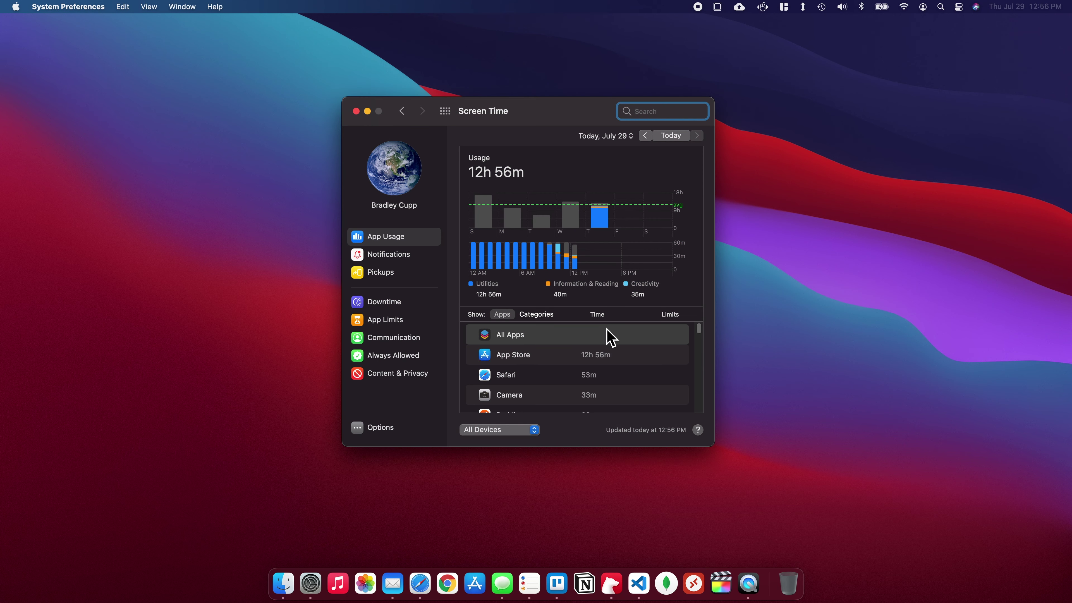
Step: Turn Downtime on from the Downtime settings
scroll(591, 358, "down", 1)
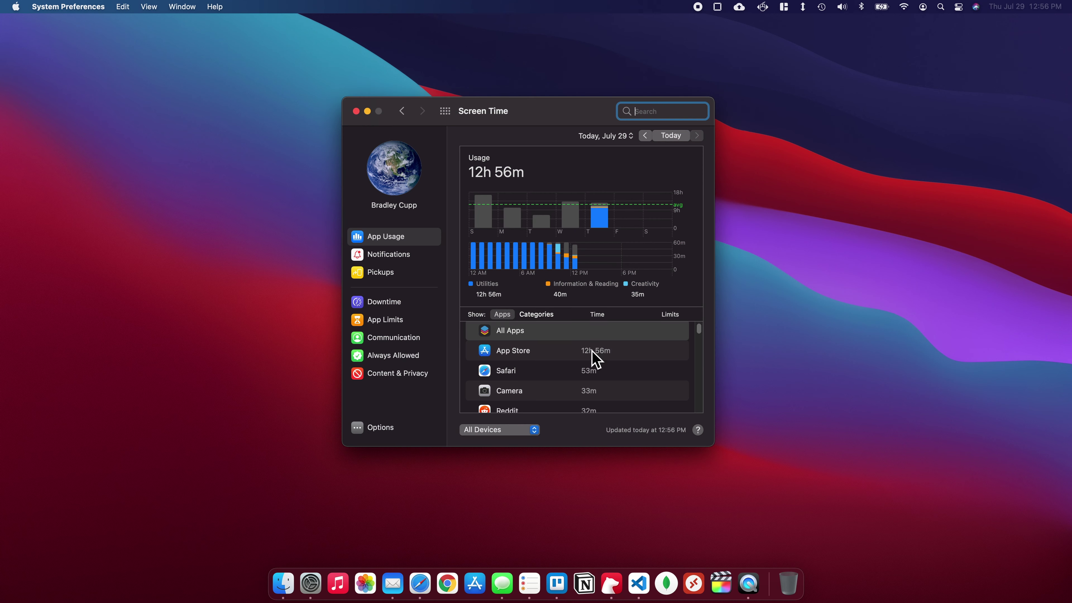
scroll(615, 360, "down", 2)
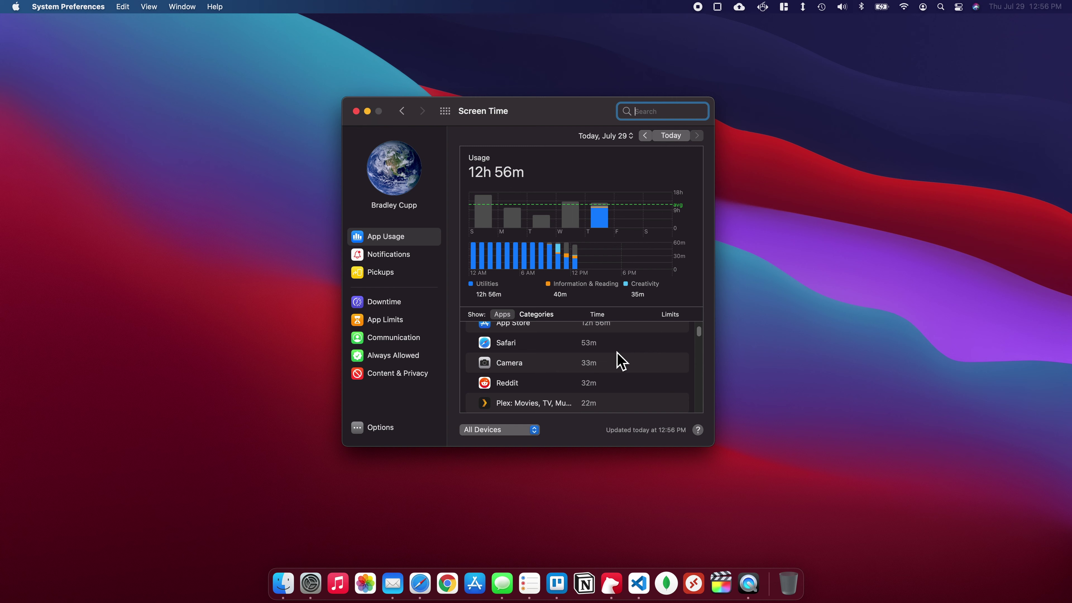
left_click(413, 308)
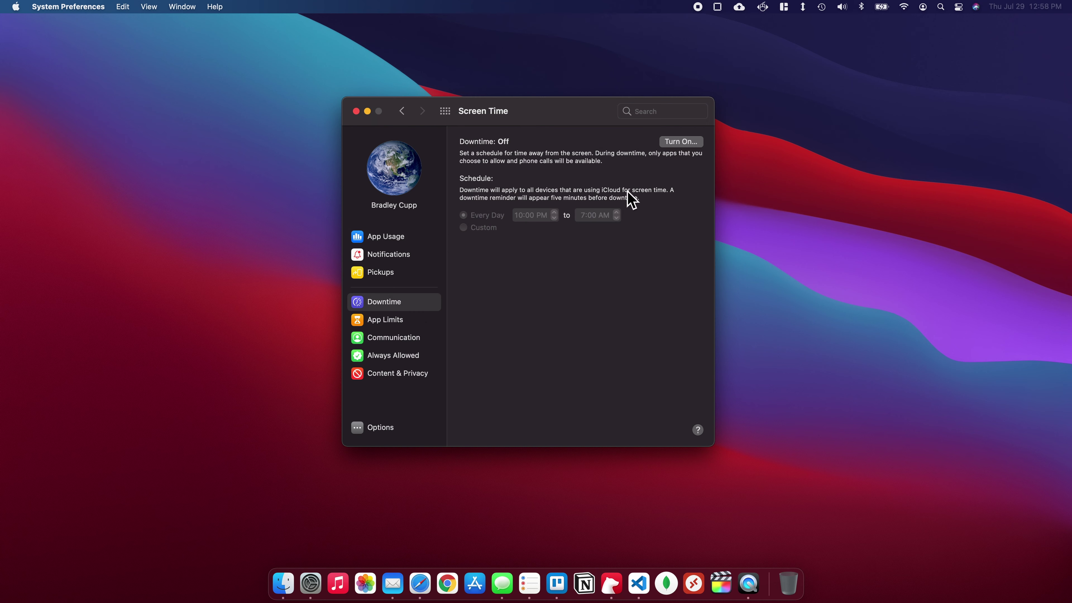
left_click(682, 142)
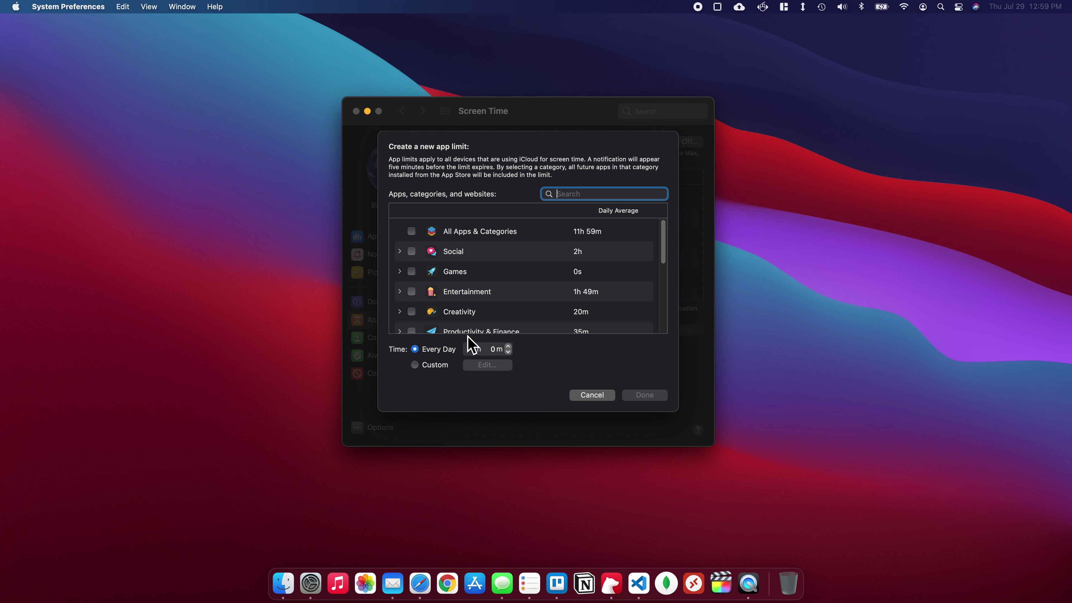
Step: Expand the Social category and scroll through its apps
left_click(399, 252)
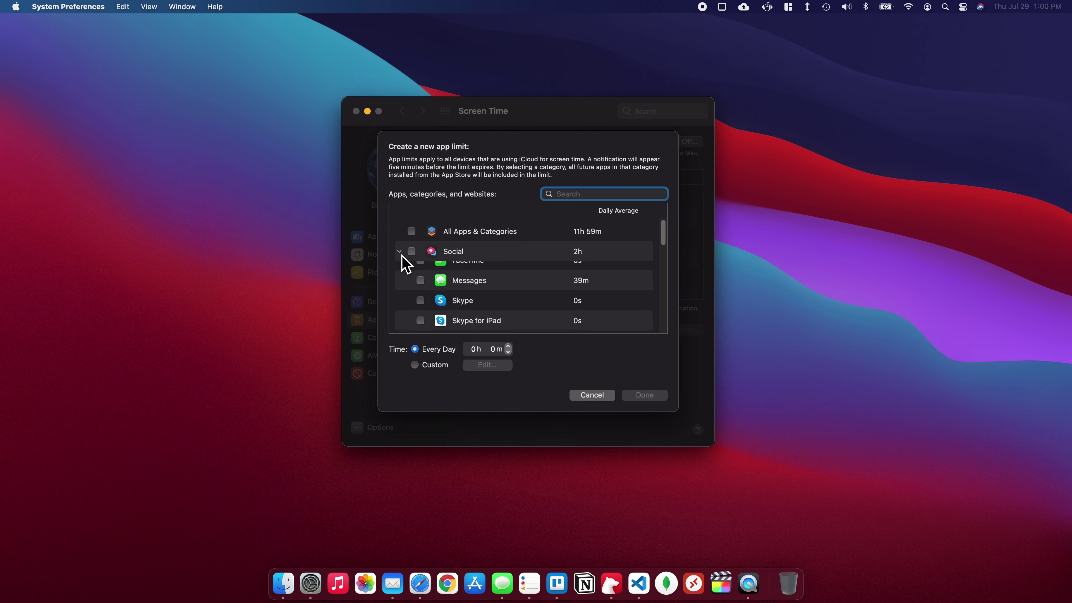
scroll(517, 288, "down", 1)
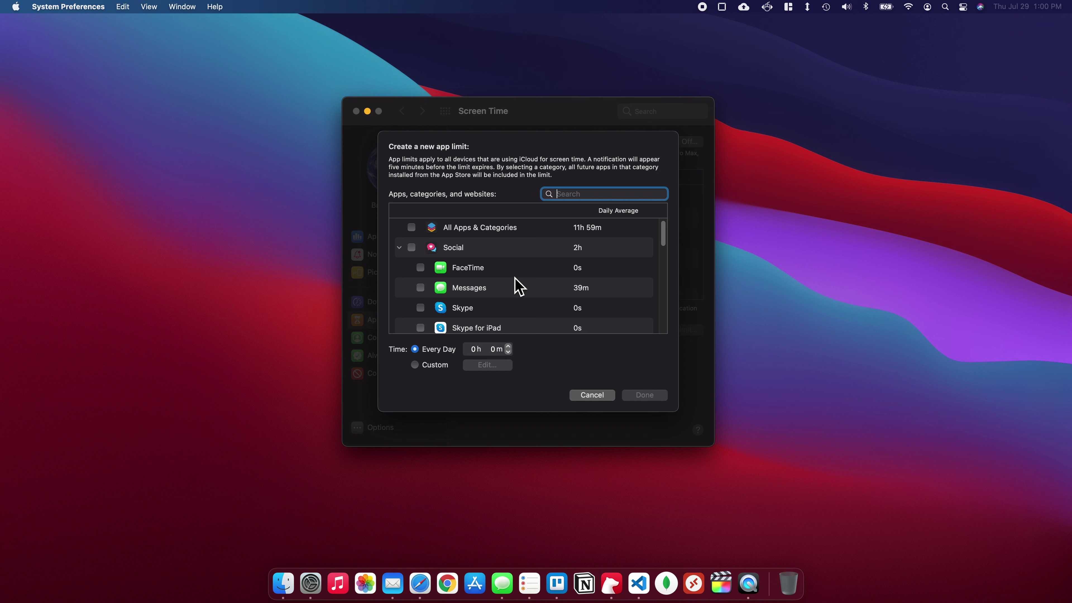
scroll(517, 287, "down", 3)
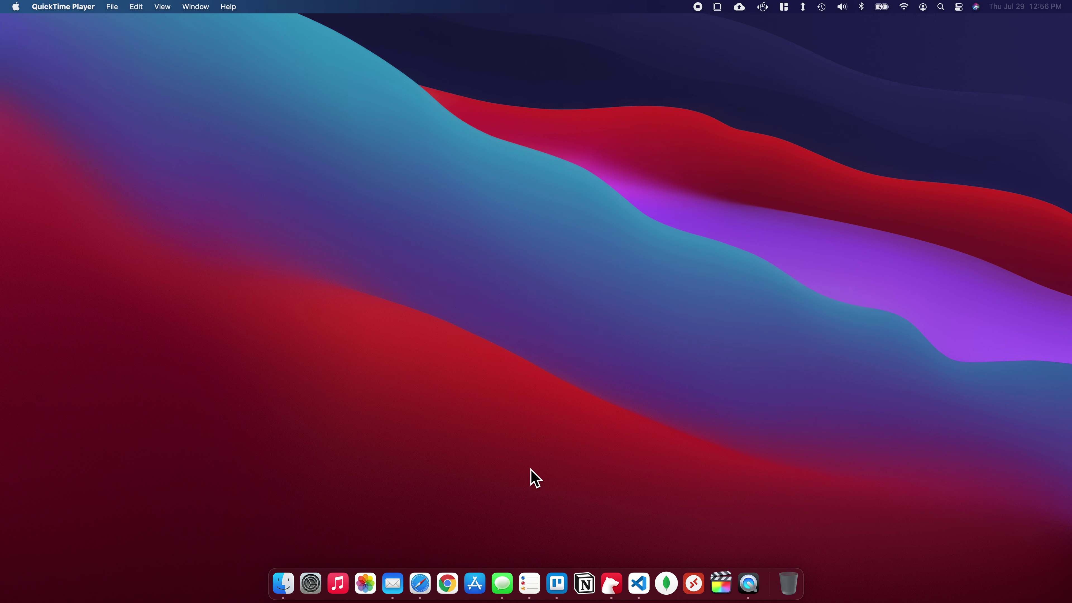
Step: Launch System Preferences and turn Screen Time on for this Mac, shared across devices
left_click(317, 589)
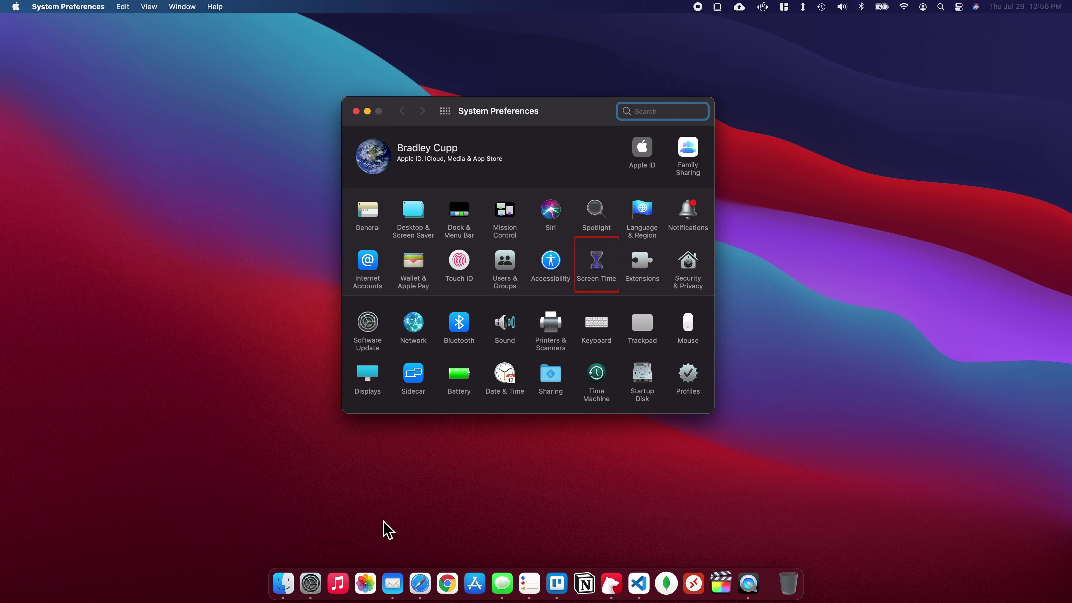
left_click(599, 264)
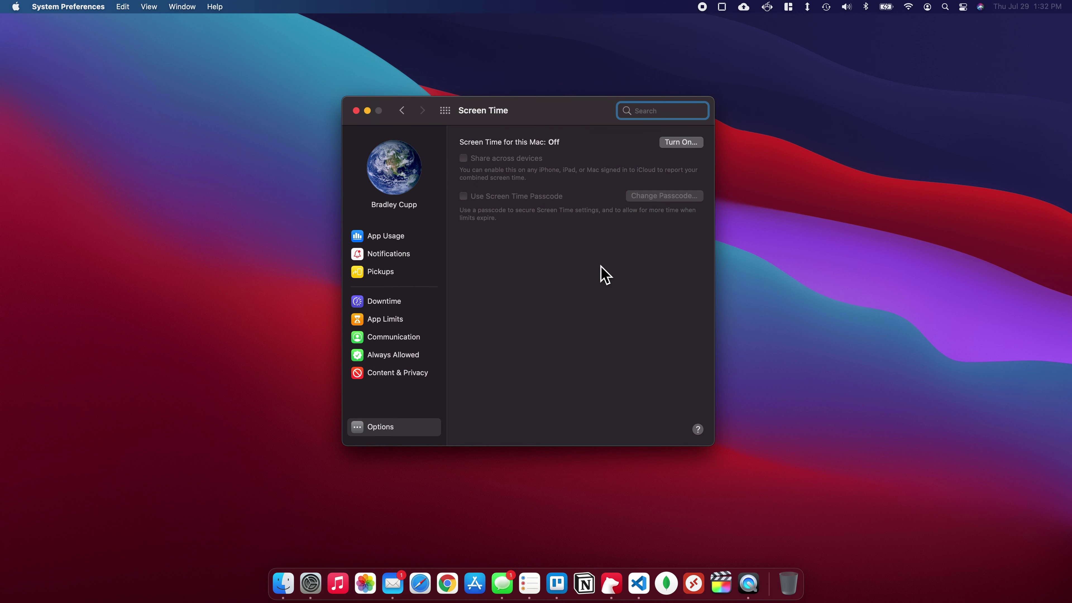
left_click(668, 144)
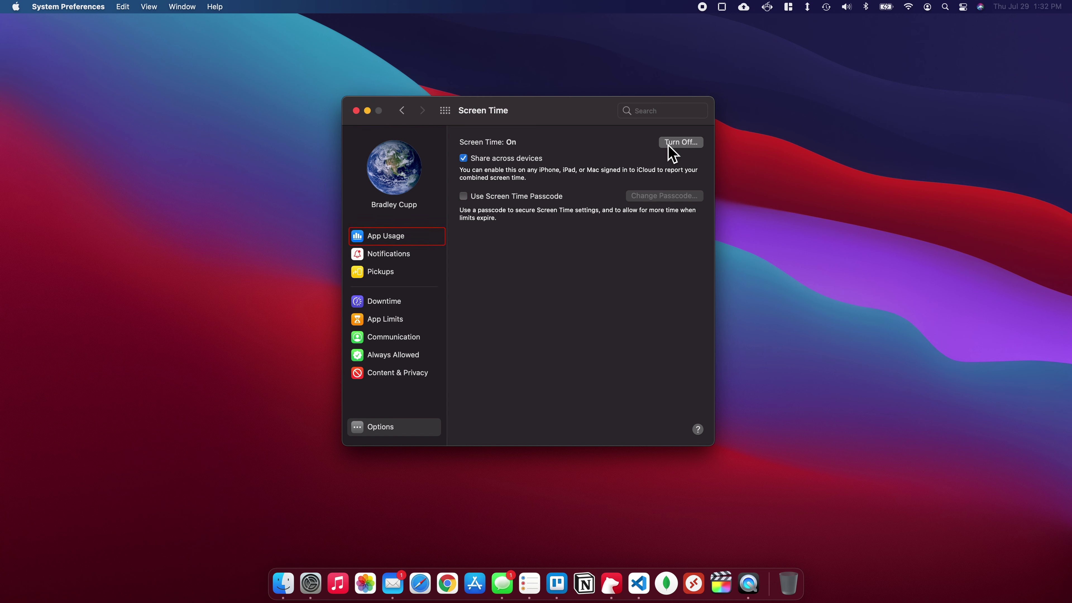
Step: Show today's 12h 56m of App Usage grouped by category: Utilities, Information & Reading, Creativity
left_click(415, 245)
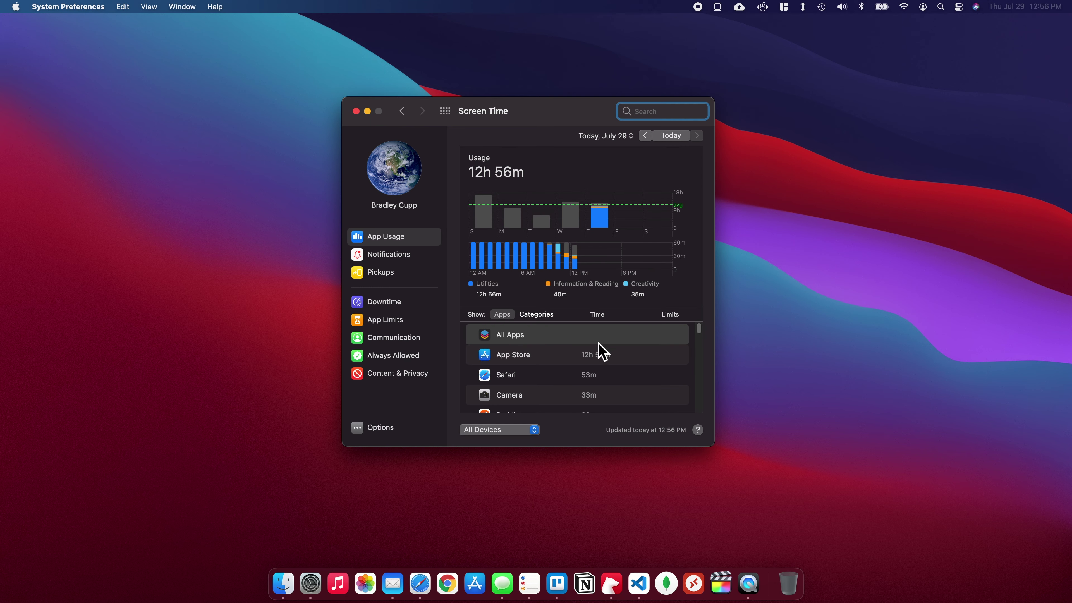
scroll(599, 355, "down", 2)
scroll(618, 362, "down", 1)
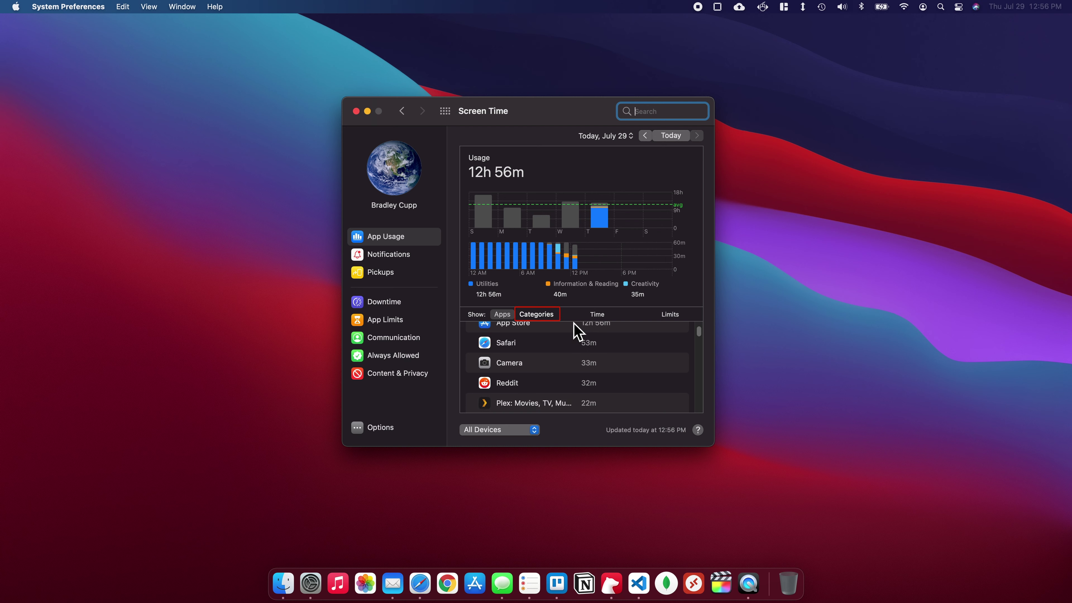
left_click(549, 315)
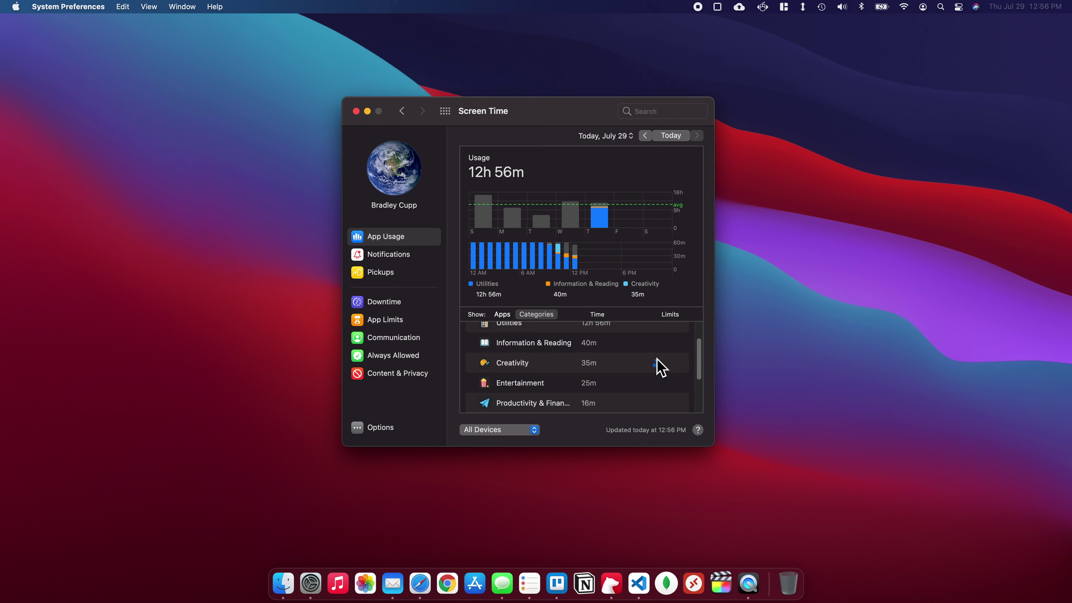
scroll(661, 368, "up", 1)
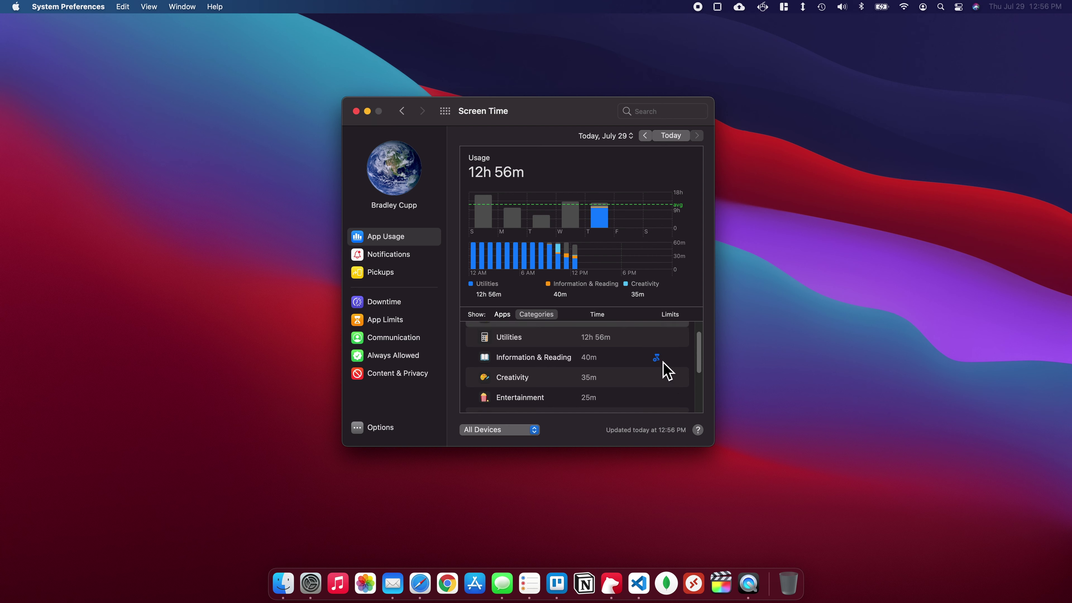
scroll(663, 369, "up", 2)
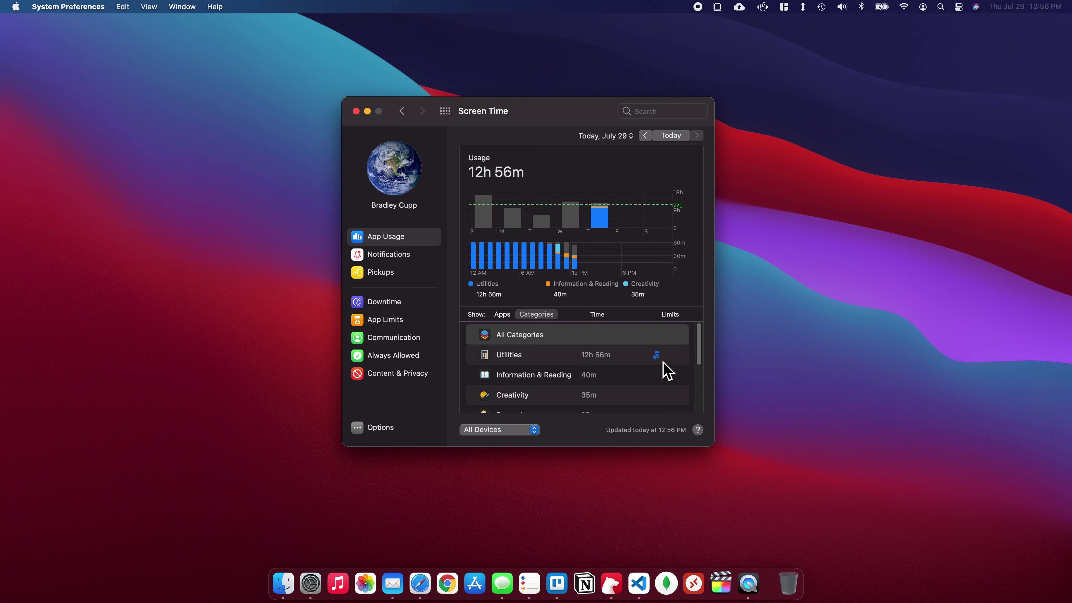
Step: Show July 27 usage by app for the iPhone 12 Pro Max, totalling 1h 52m
left_click(646, 135)
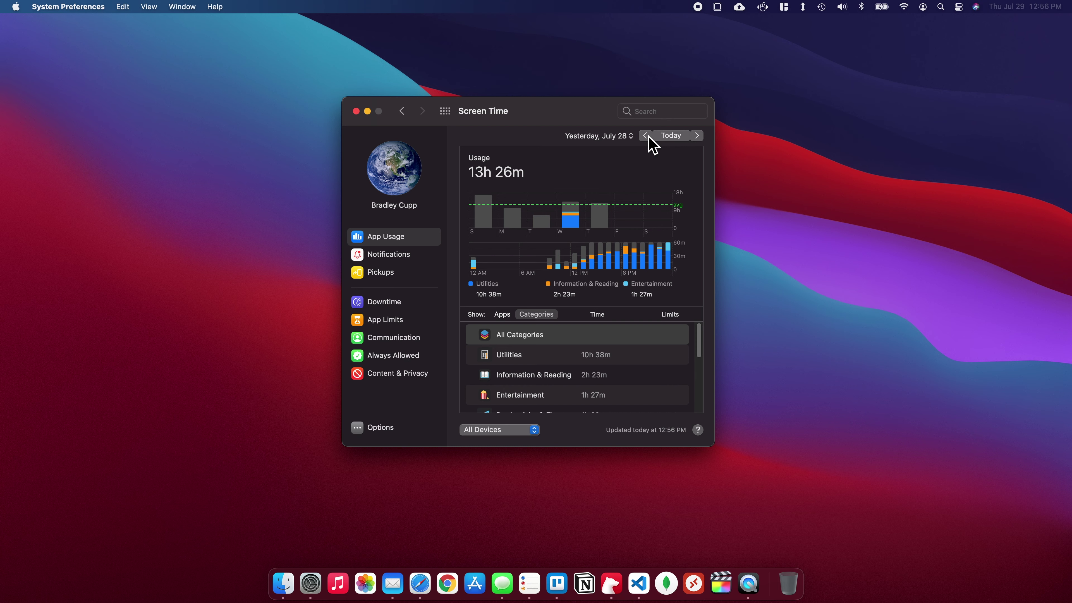
left_click(646, 136)
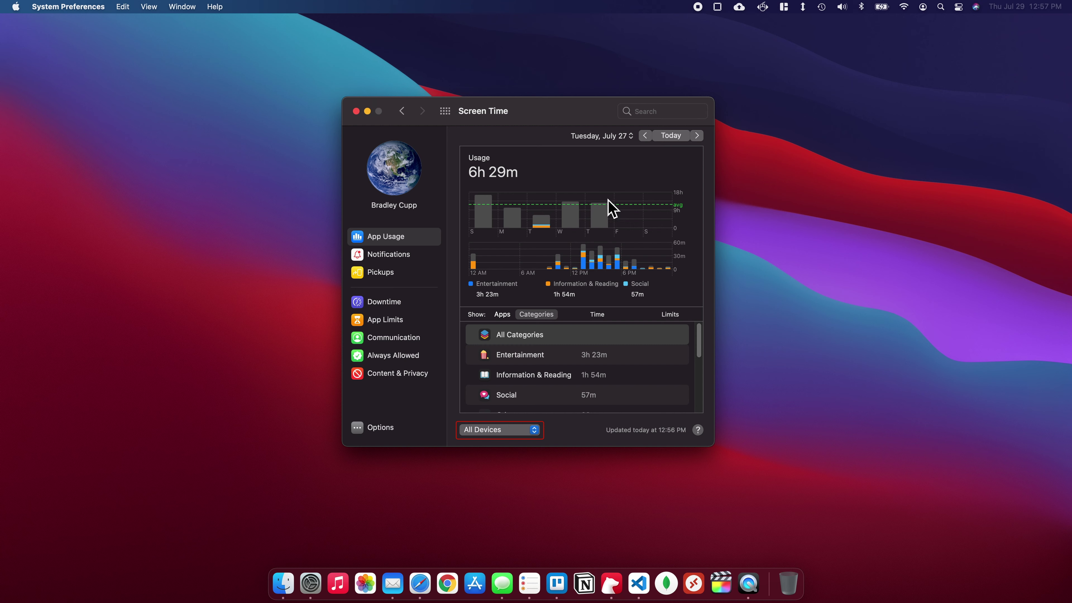
left_click(535, 429)
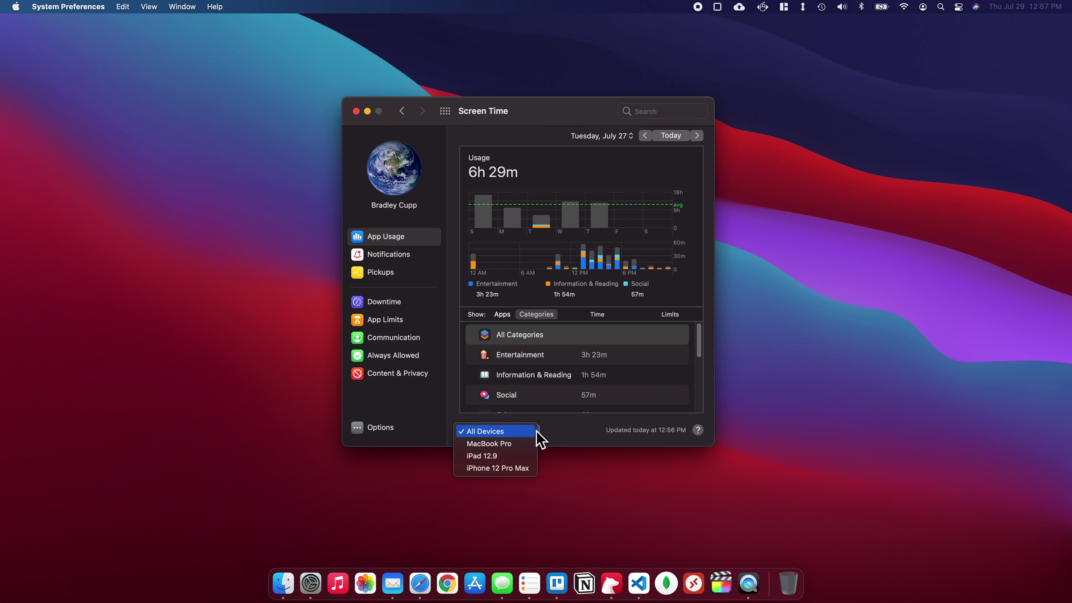
left_click(523, 468)
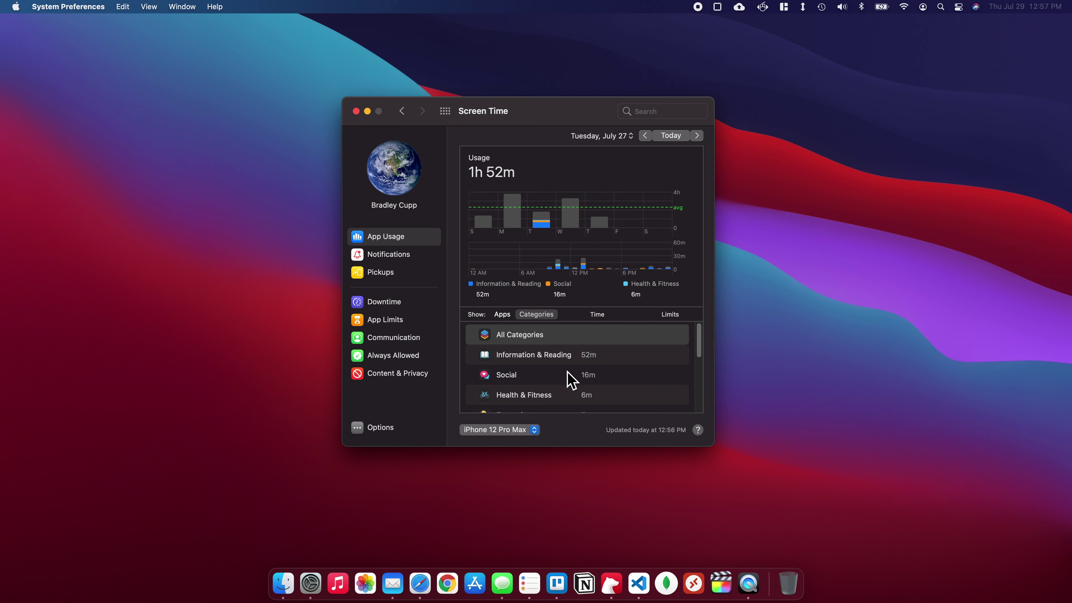
left_click(509, 316)
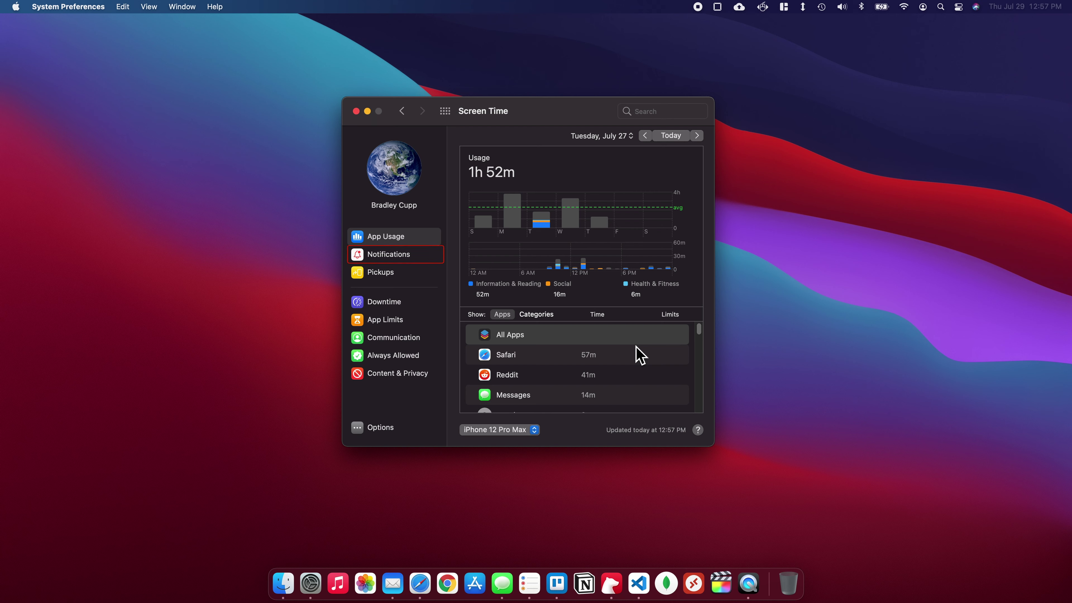
Step: View July 27 notifications, first for the MacBook Pro, then All Devices (206 total)
left_click(424, 258)
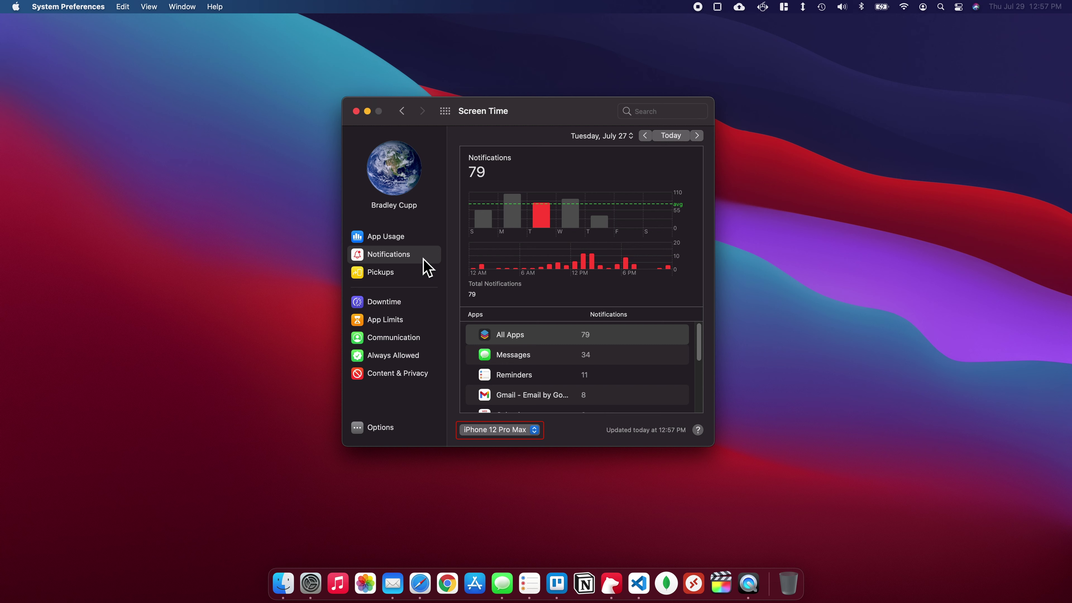
left_click(539, 432)
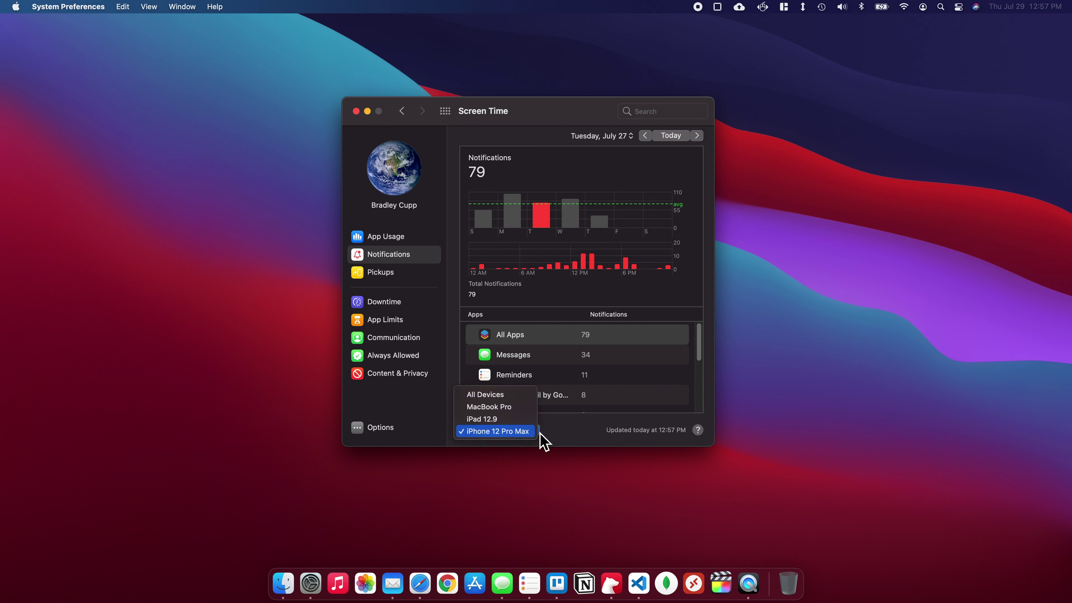
left_click(528, 411)
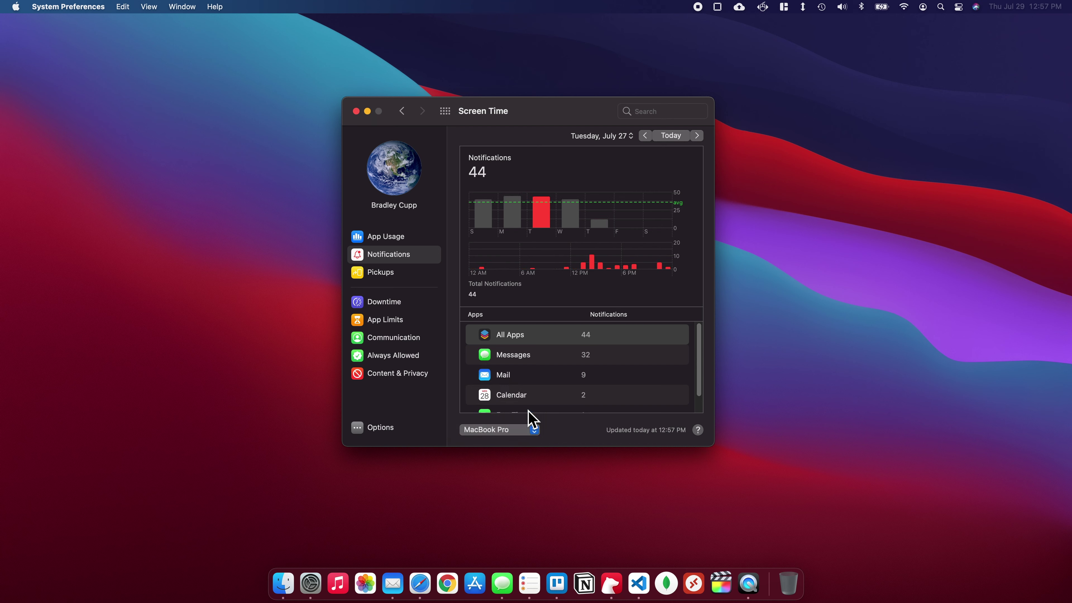
left_click(539, 433)
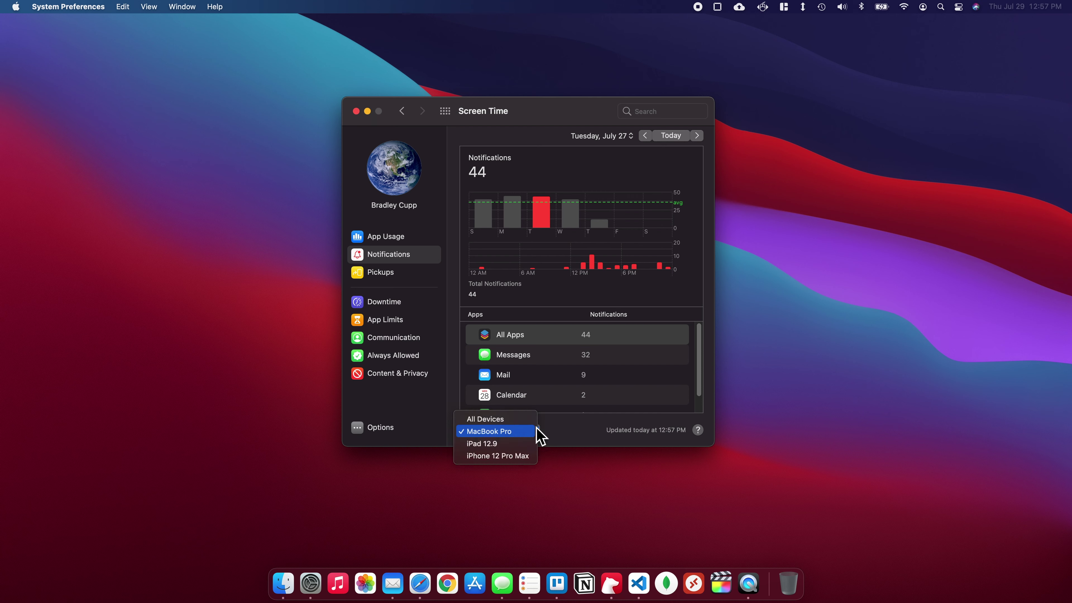
key("Up")
key("Return")
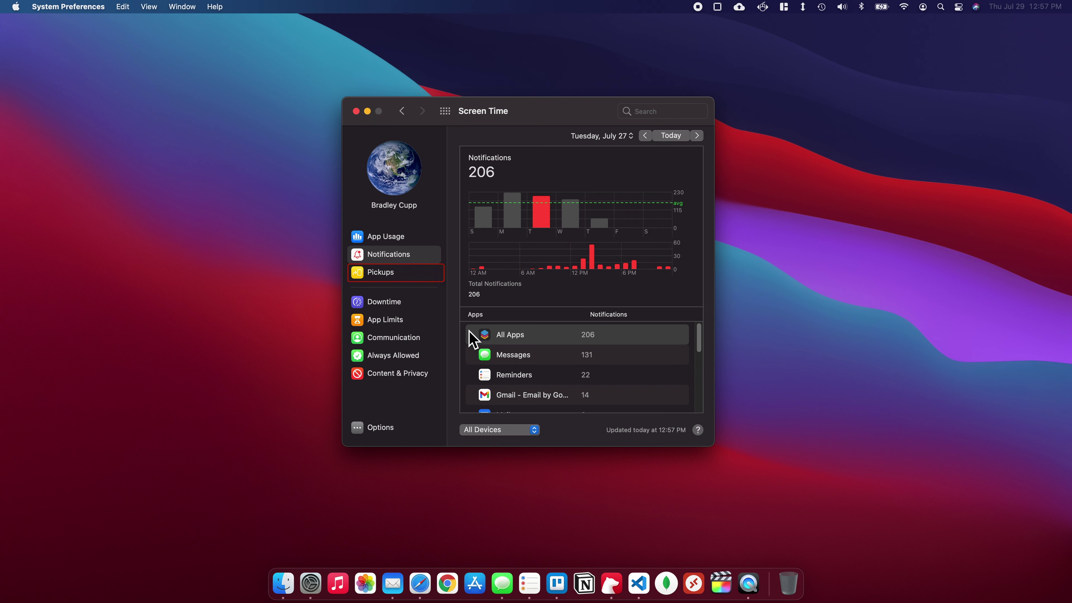
Step: Show today's Pickups for the iPhone 12 Pro Max: 32 pickups, led by Messages with 5
left_click(432, 277)
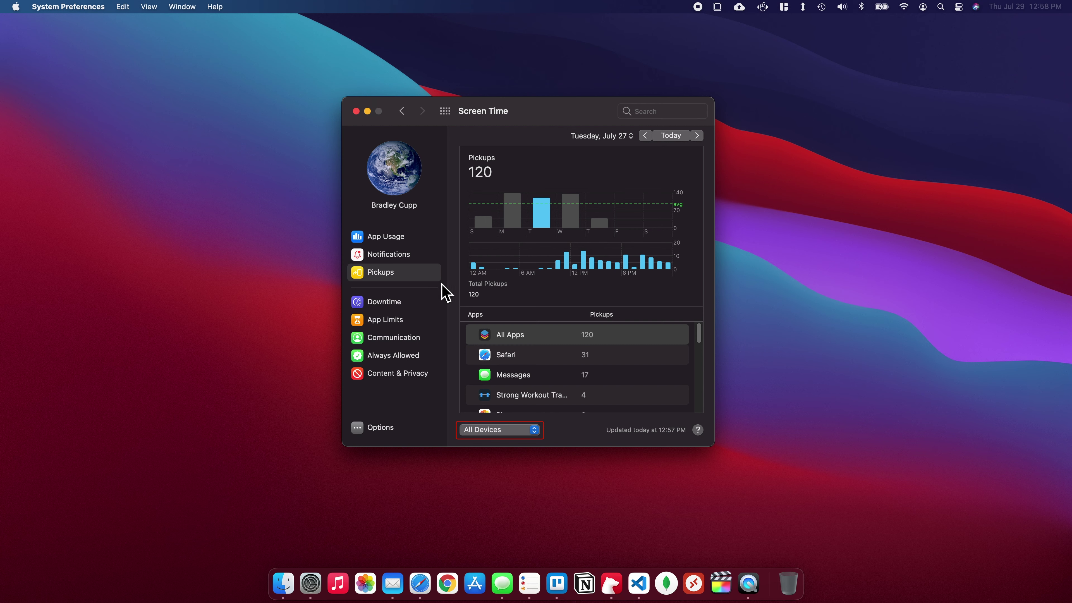
left_click(536, 429)
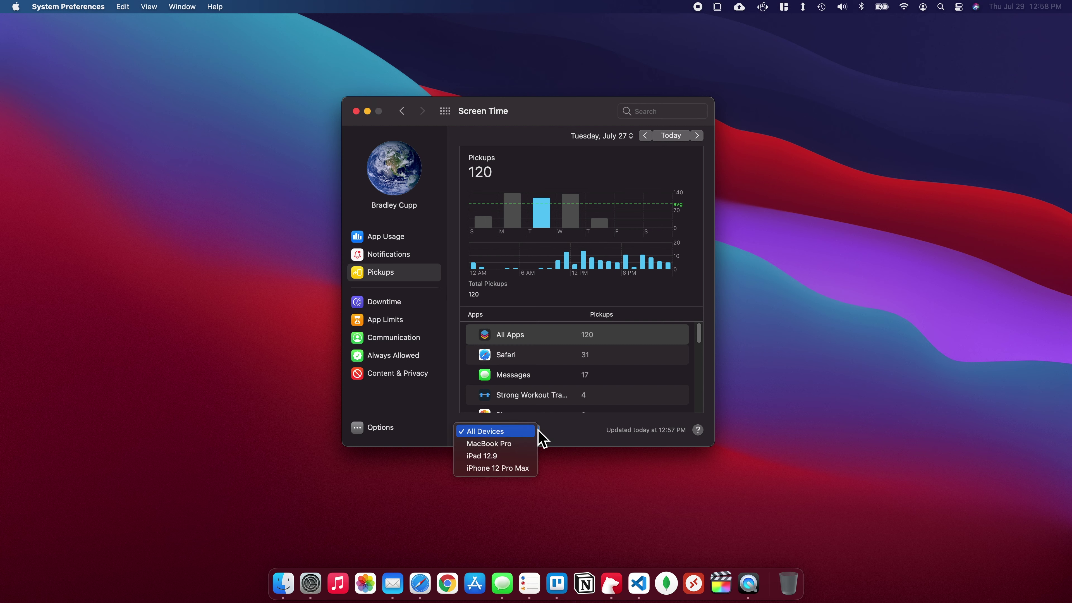
left_click(529, 454)
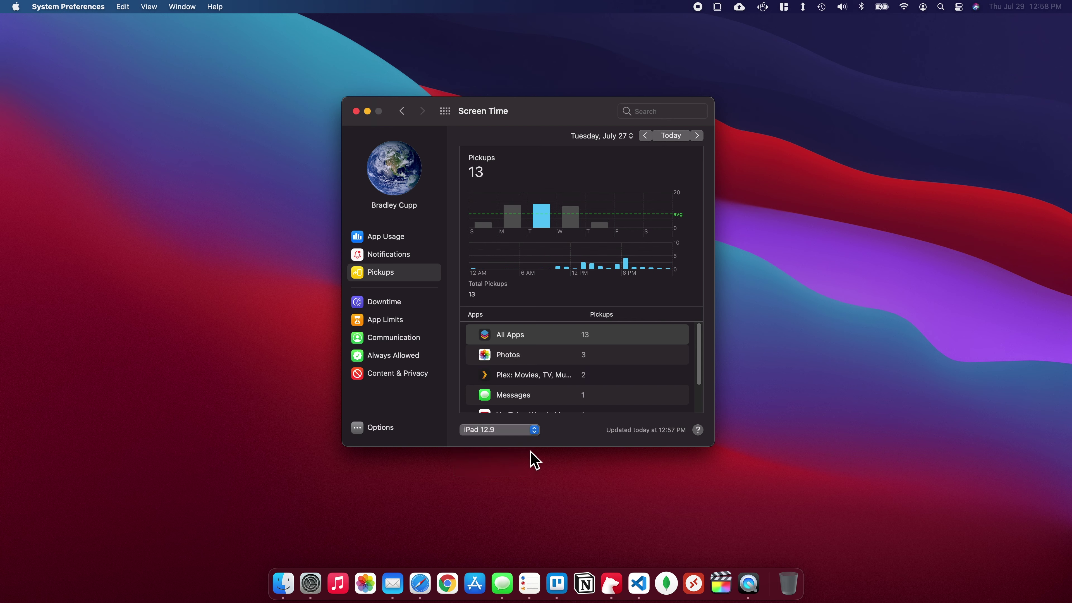
left_click(669, 139)
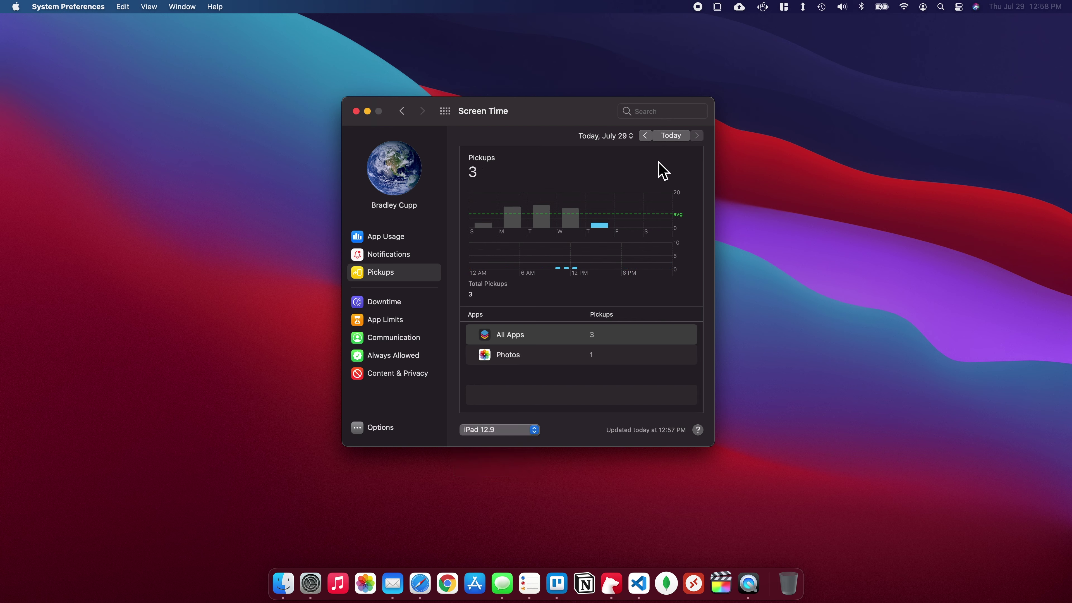
left_click(535, 430)
left_click(528, 444)
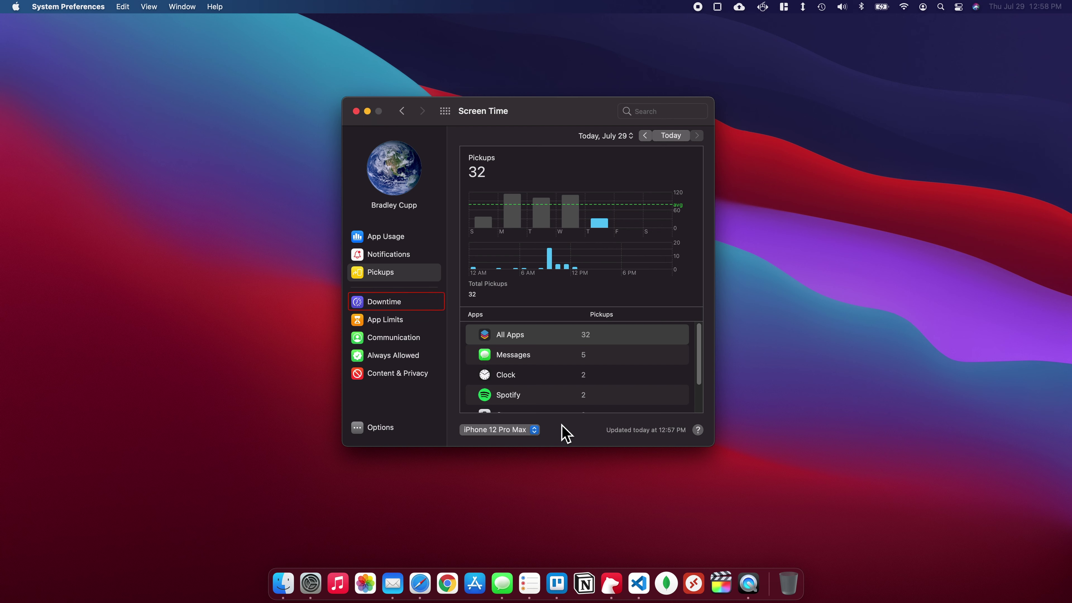
Step: Turn Downtime on with an Every Day schedule from 10:00 PM to 7:00 AM
left_click(410, 302)
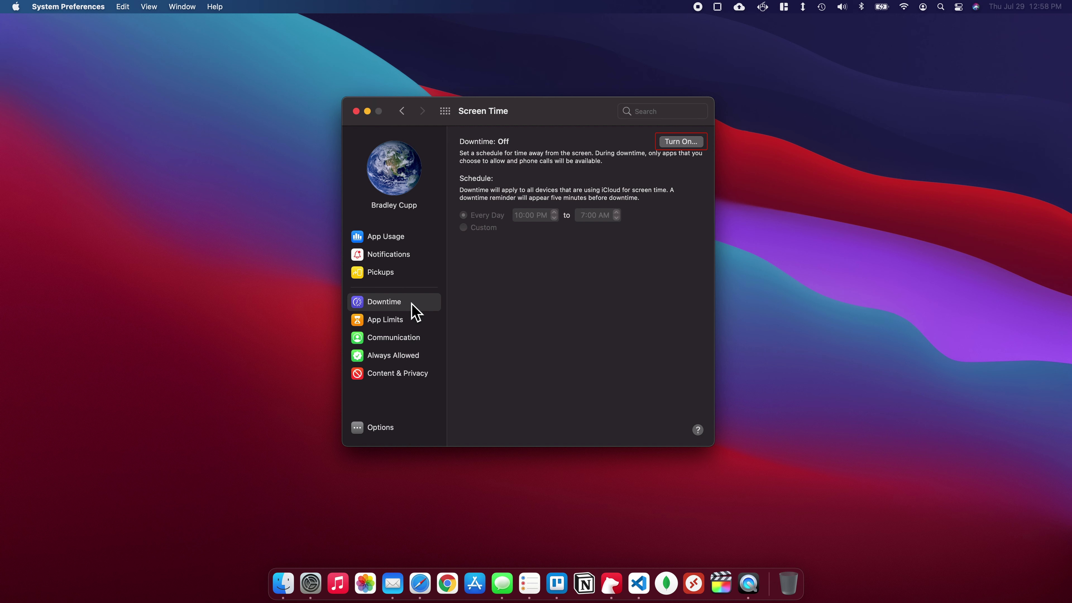
left_click(686, 142)
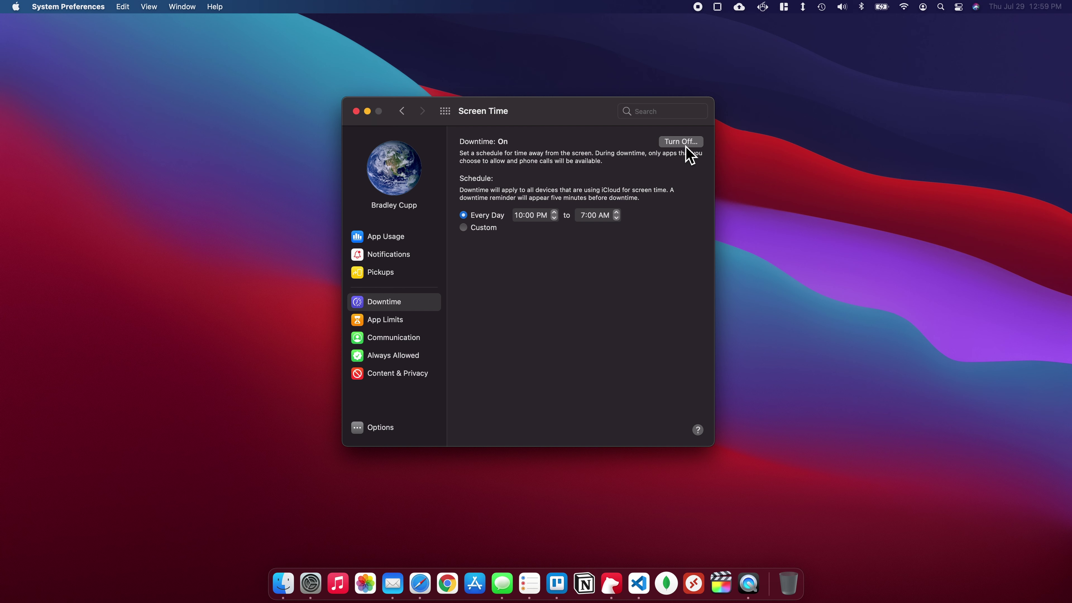
left_click(466, 233)
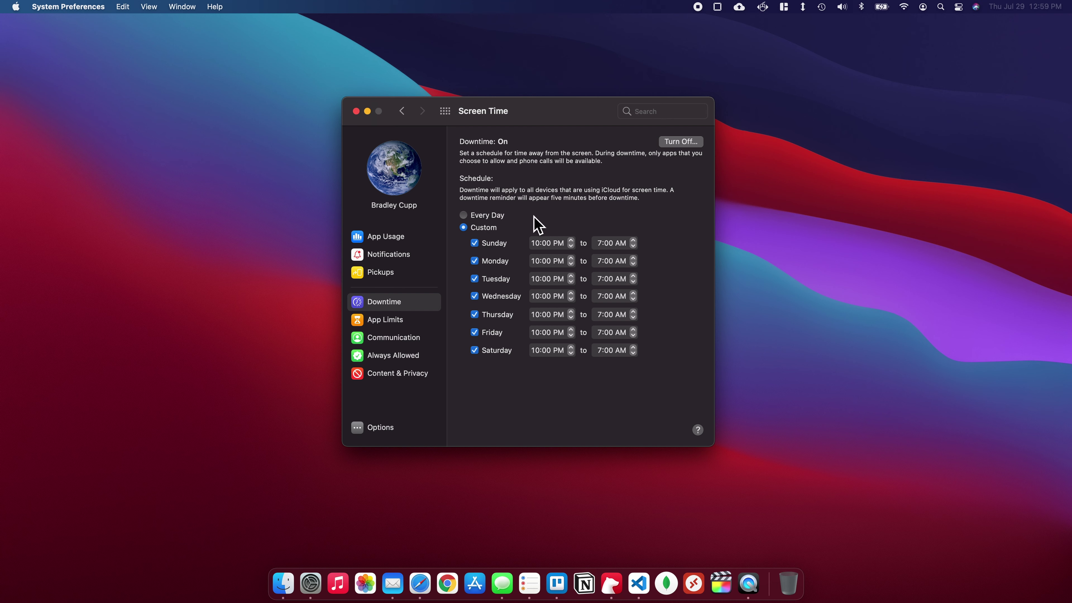
left_click(499, 216)
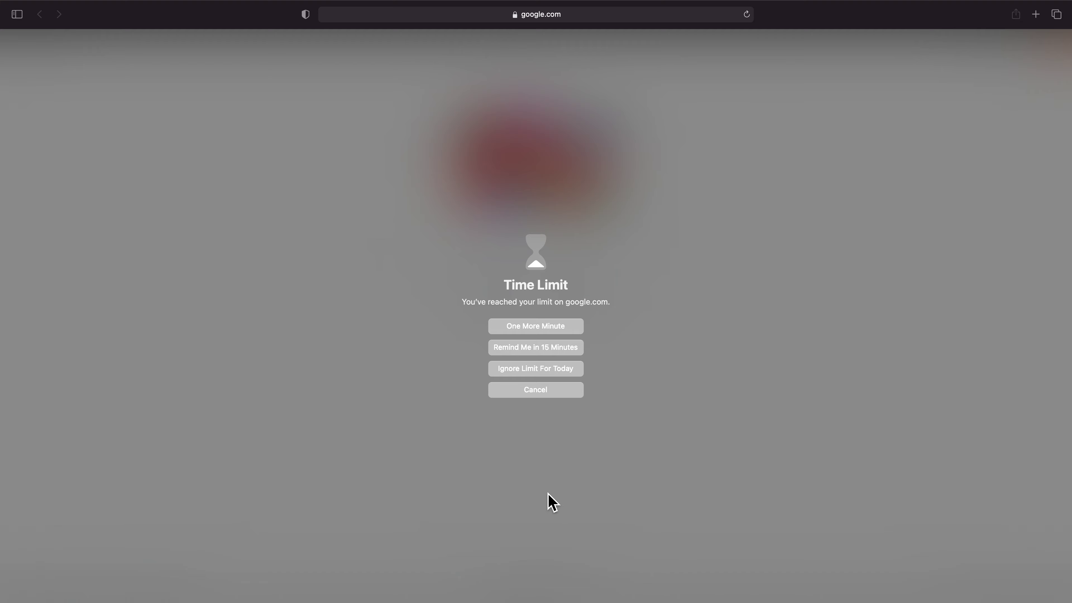
Step: Postpone the google.com time-limit block with a reminder in 15 minutes
left_click(564, 355)
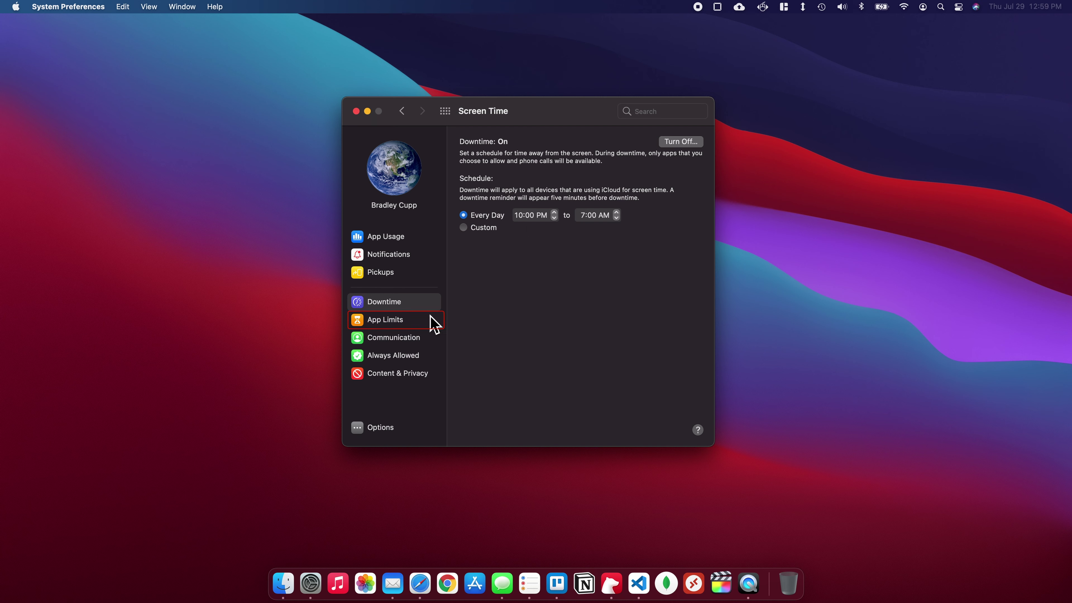
Step: Turn on App Limits in the App Limits settings
left_click(433, 324)
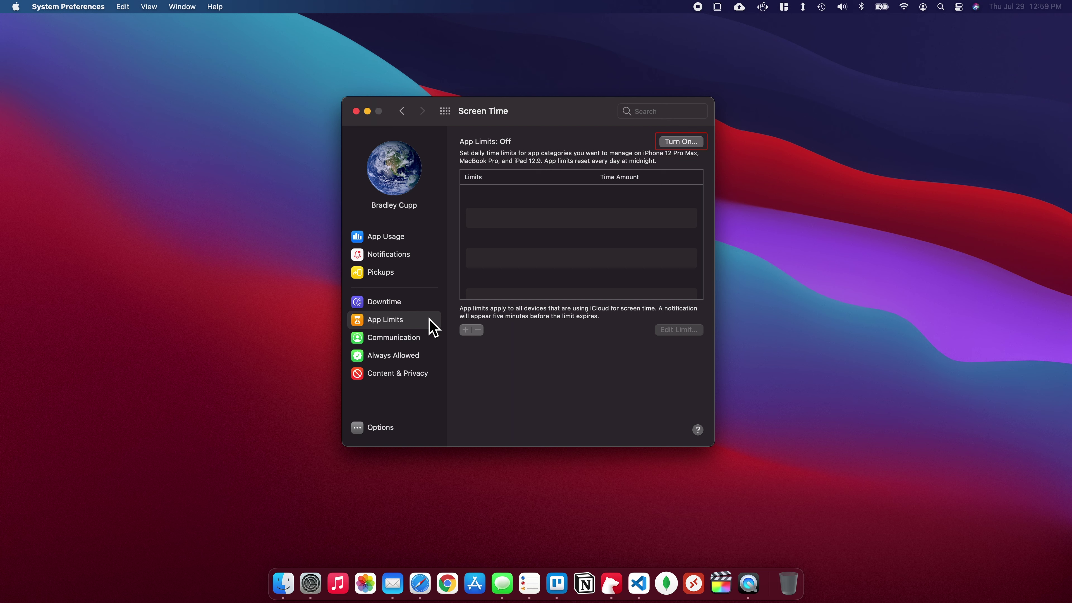
left_click(680, 142)
Step: Create an every-day app limit of 1 hour for Facebook from the Social category
left_click(467, 332)
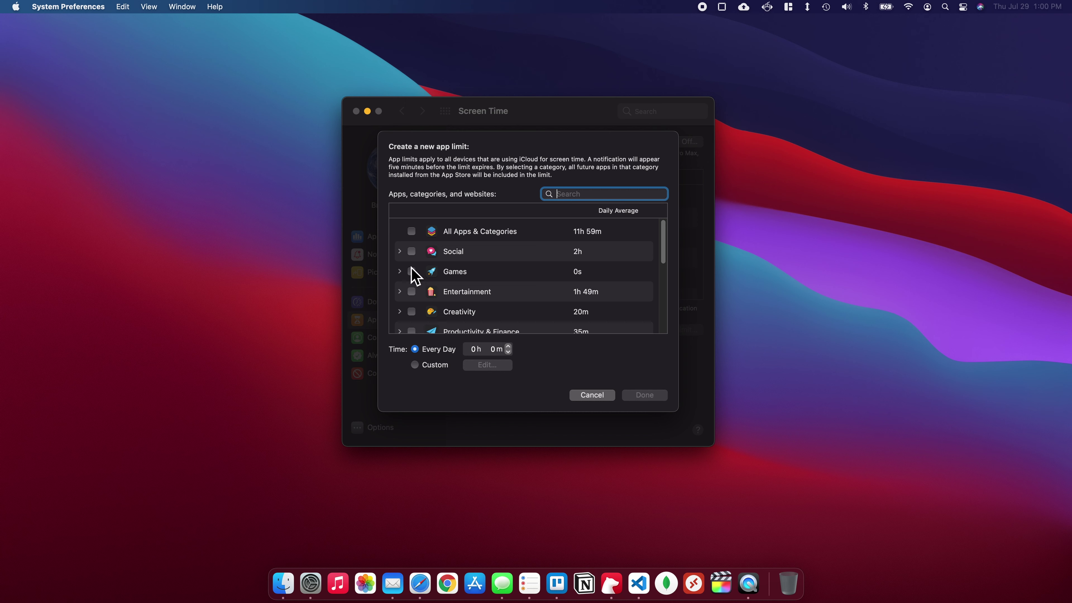
left_click(399, 252)
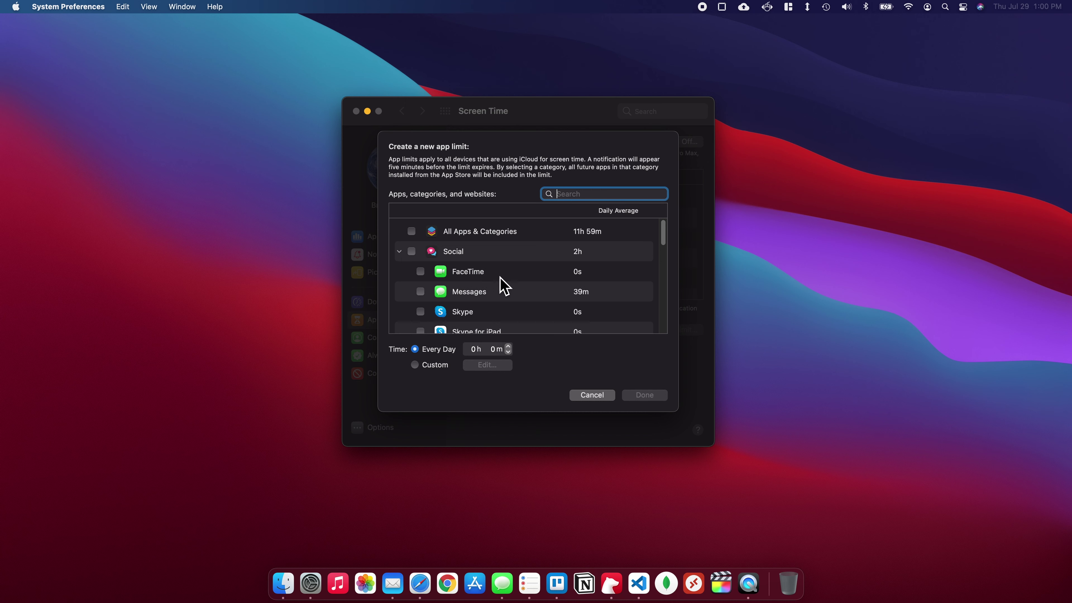
scroll(516, 283, "down", 1)
scroll(518, 286, "down", 5)
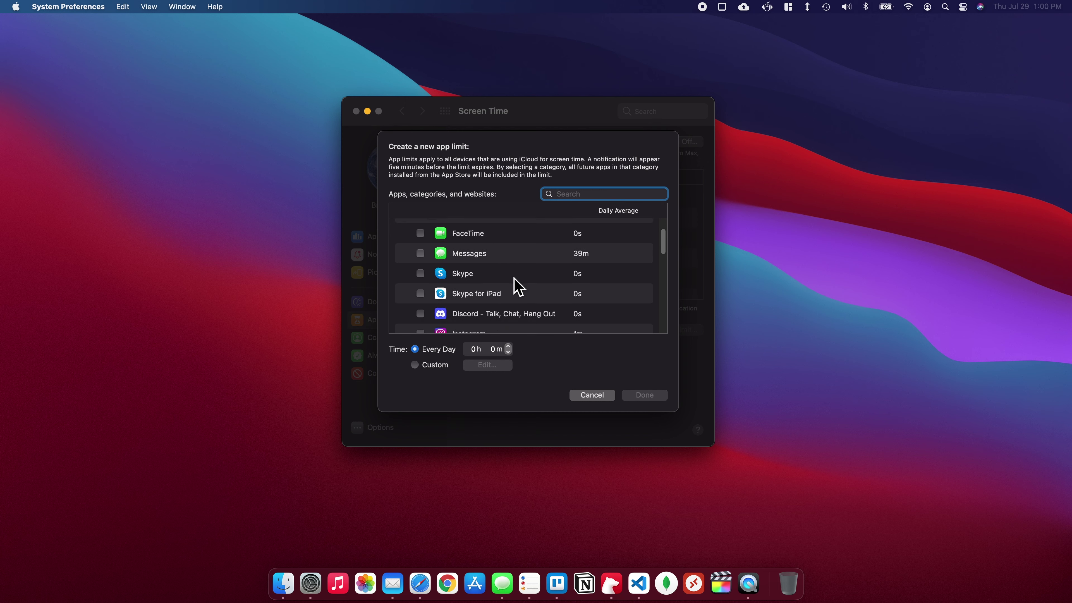
scroll(515, 284, "down", 4)
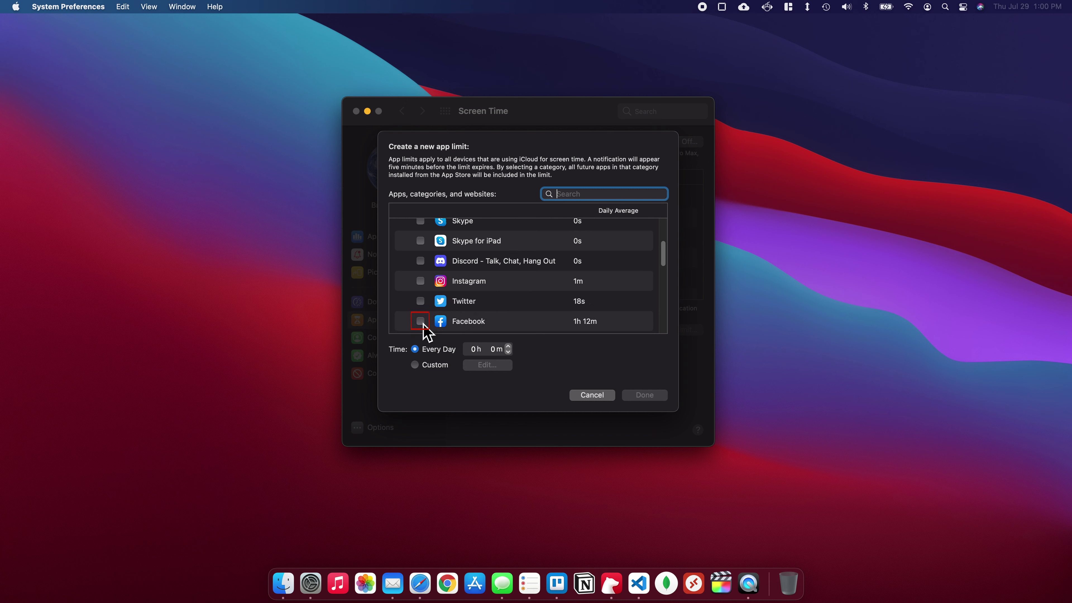
left_click(421, 322)
left_click(474, 349)
type("1")
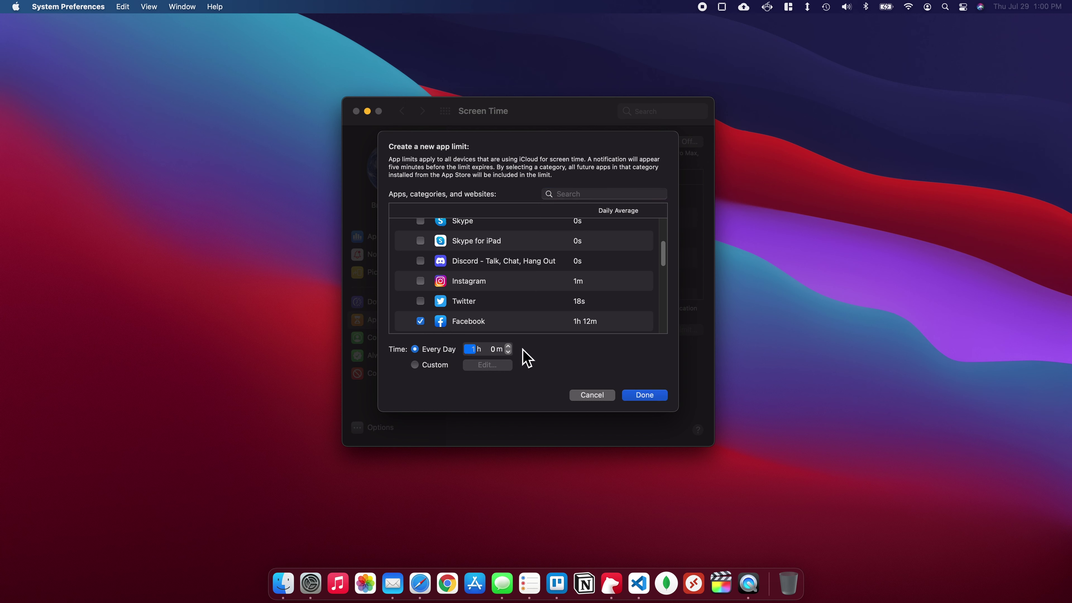
left_click(644, 395)
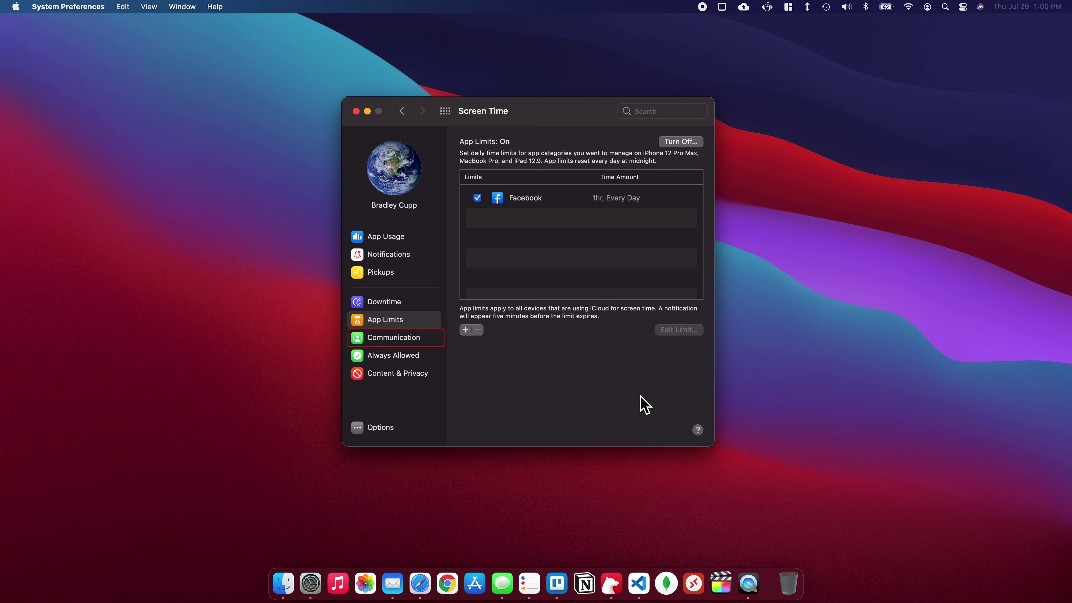
Step: Open the Communication settings, which allow Everyone during screen time and downtime
left_click(430, 340)
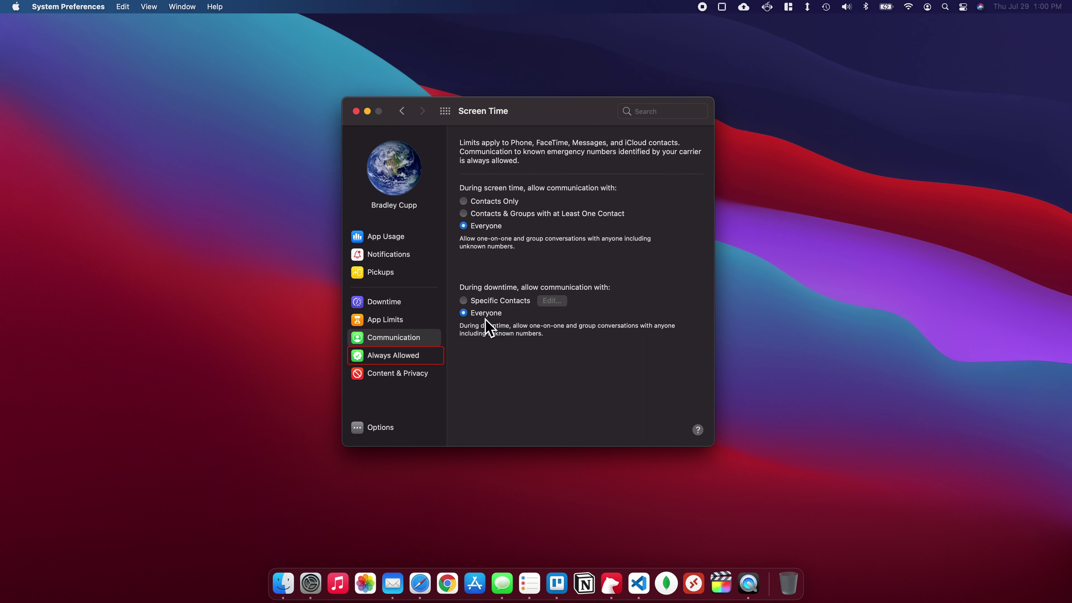
Step: Add Bear and Spotify to the apps always allowed during downtime
left_click(432, 361)
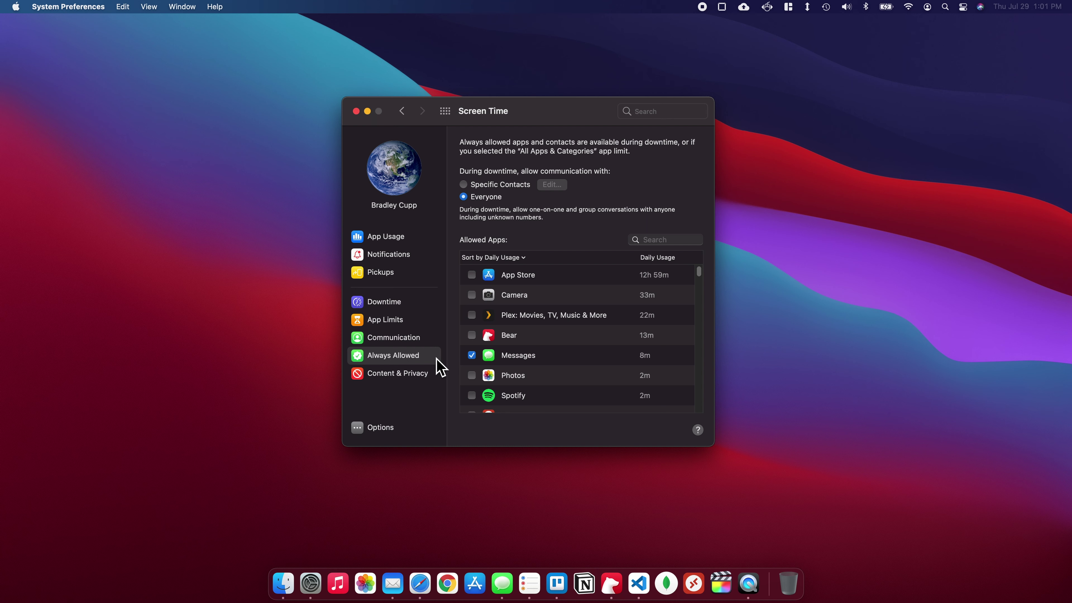
left_click(472, 336)
left_click(473, 397)
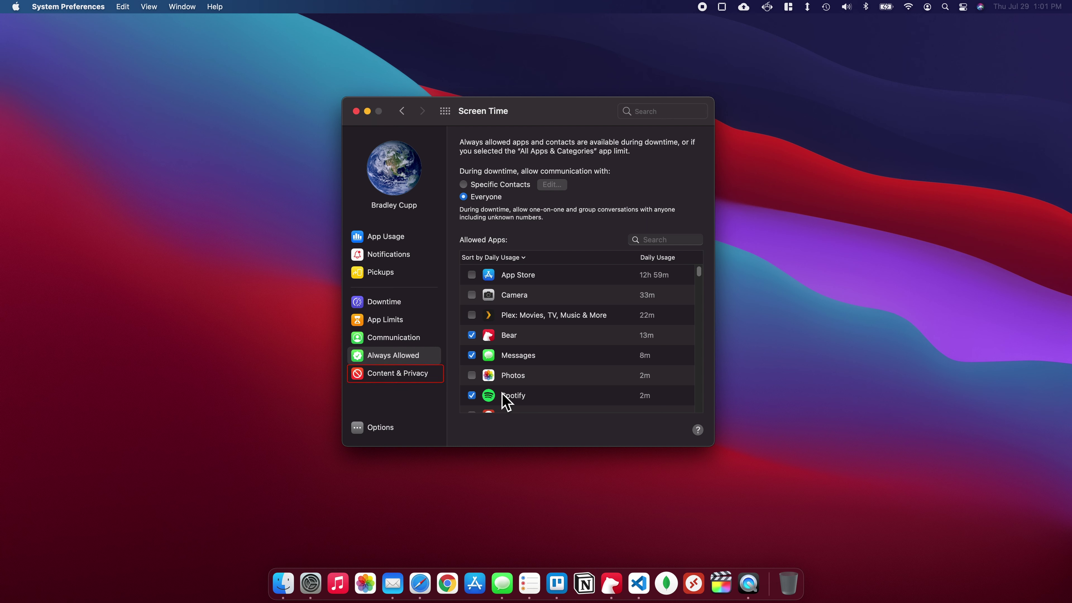
Step: Turn on Content & Privacy restrictions and review the Apps, Other and Stores settings
left_click(426, 378)
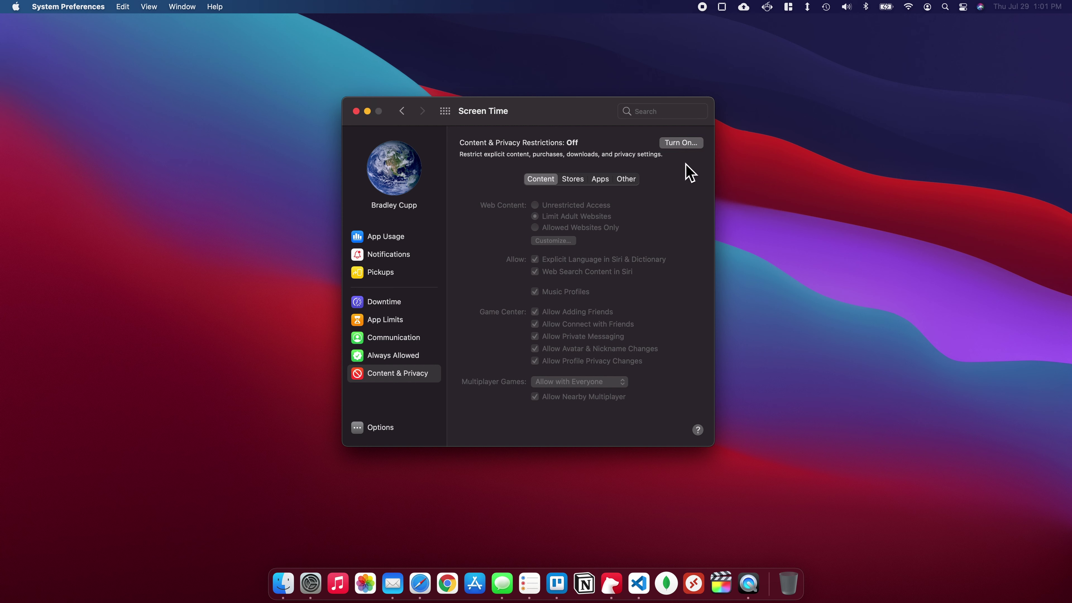
left_click(697, 148)
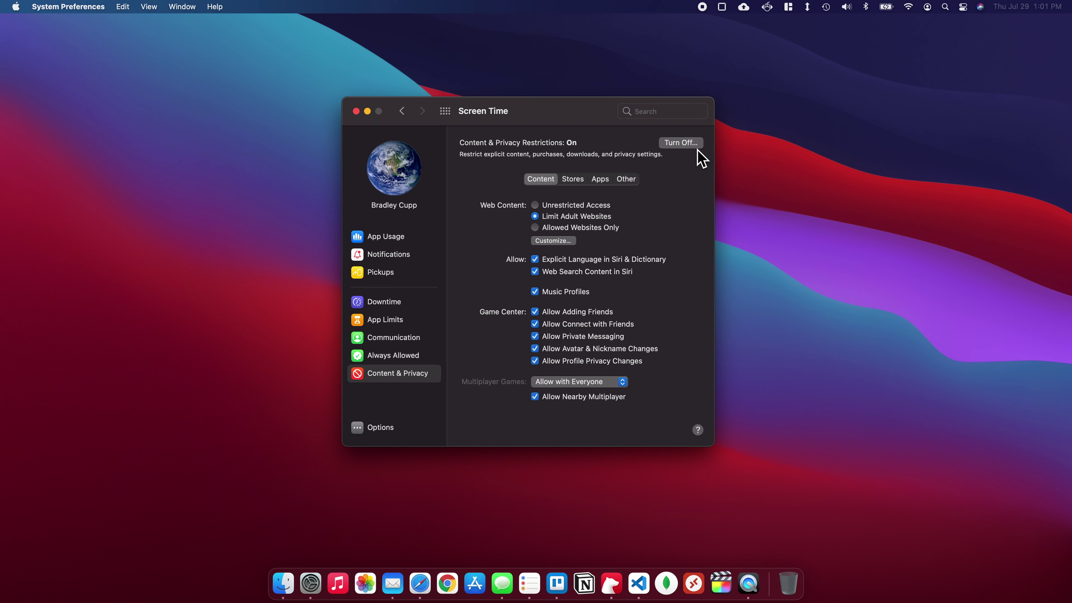
left_click(601, 180)
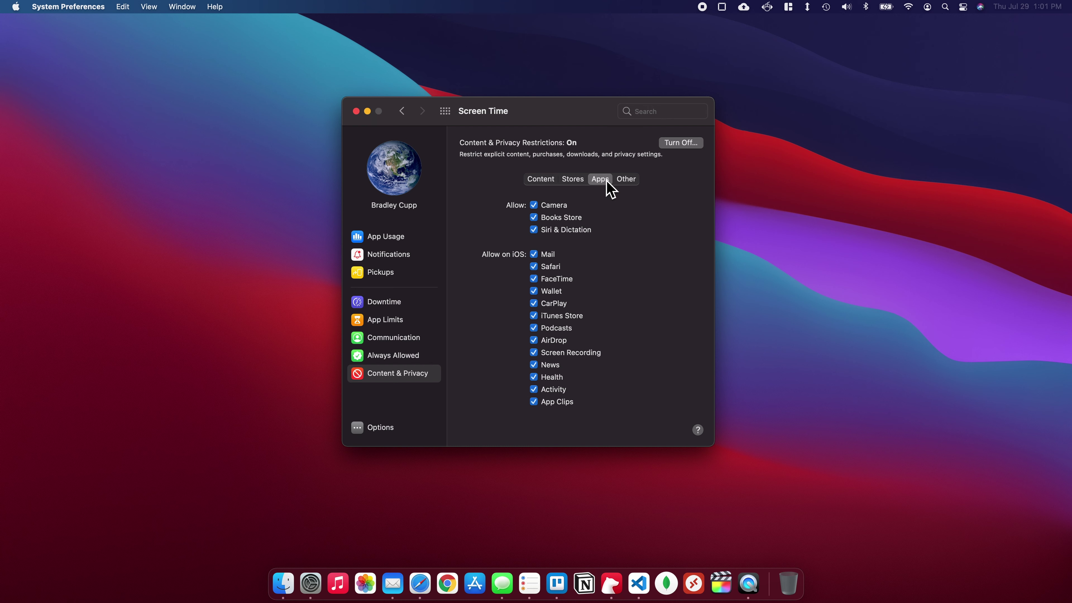
left_click(628, 180)
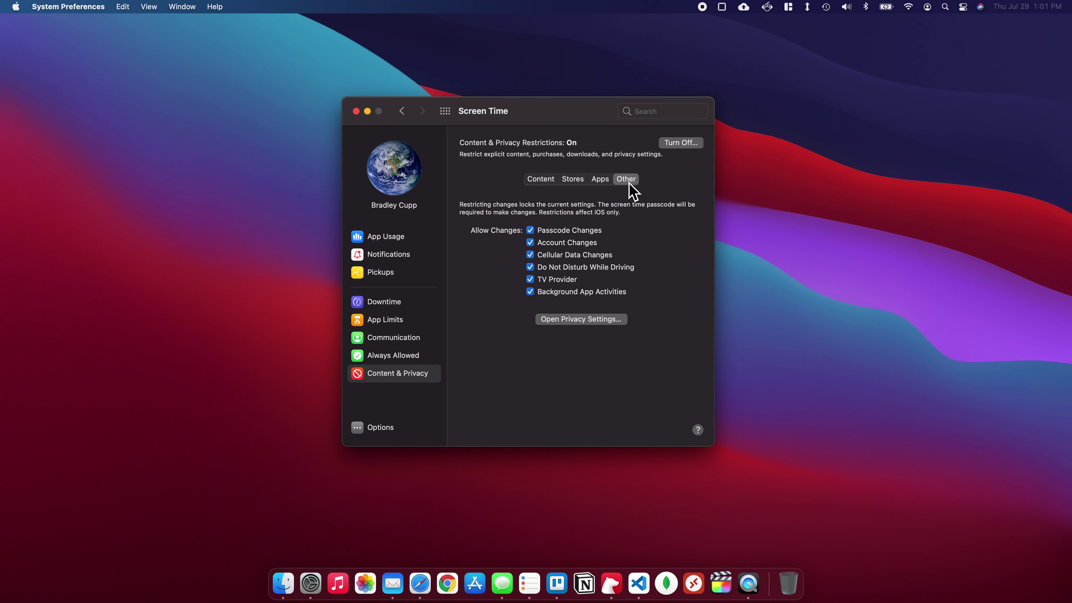
left_click(581, 186)
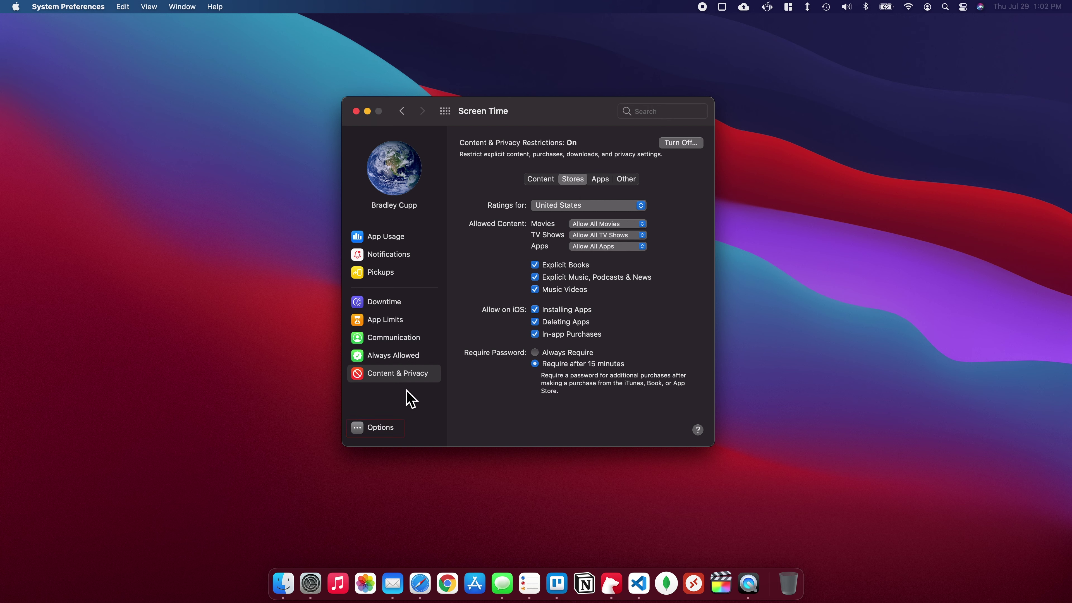
Step: Show the Screen Time Options page, with sharing across devices on and no passcode
left_click(366, 439)
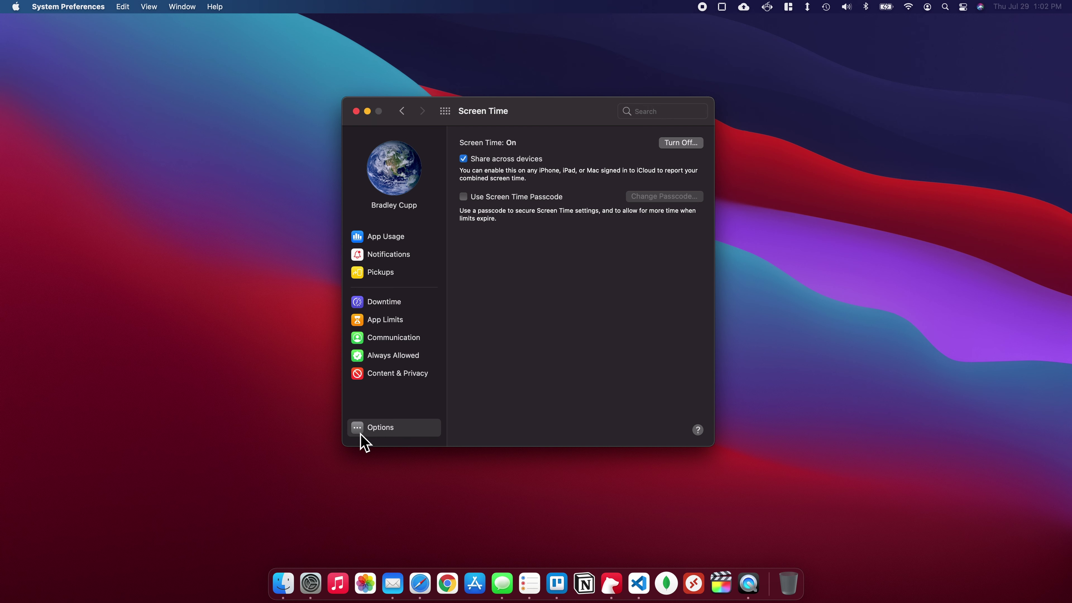